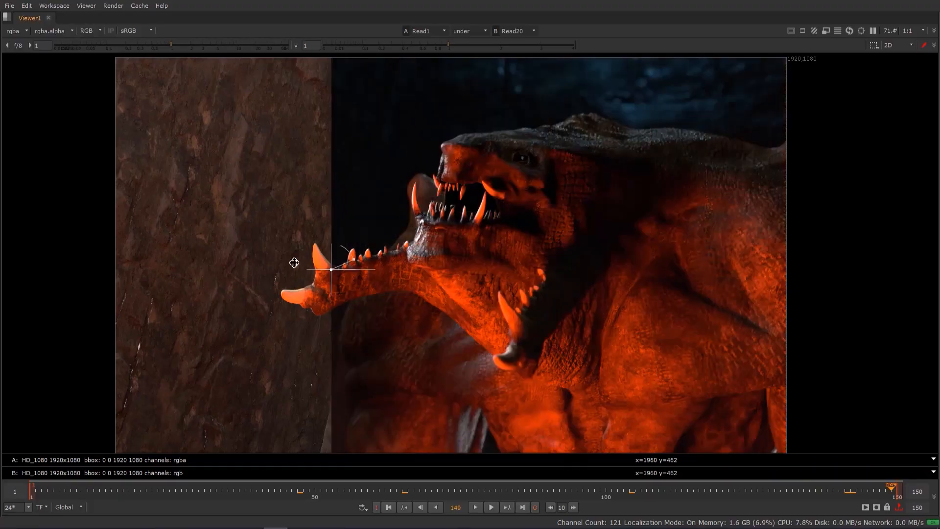
Step: Compare the lit and unlit creature renders at frames 65 and 47
click(416, 490)
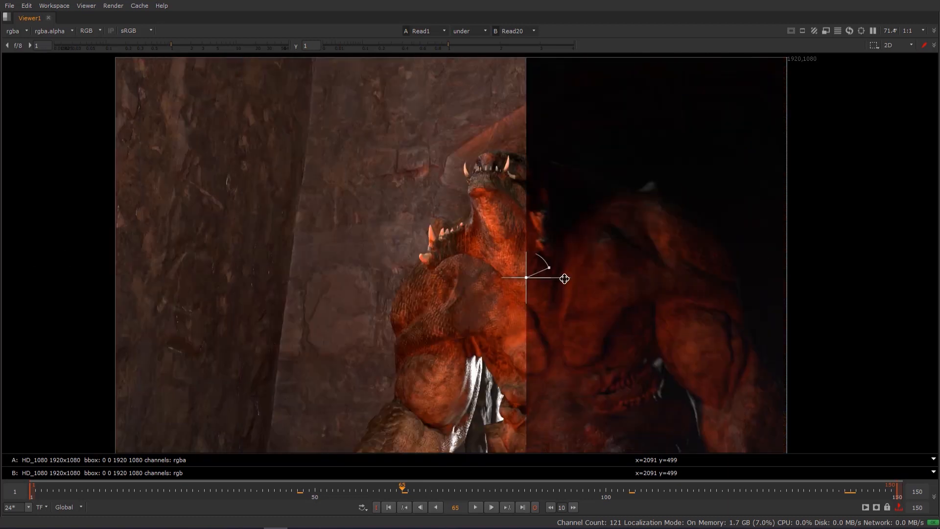
click(299, 491)
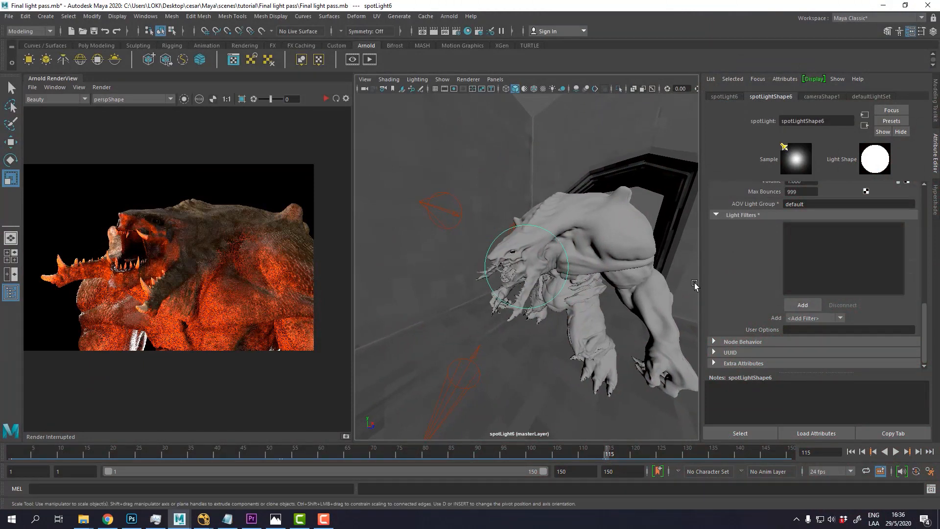
scroll(745, 296, up, 3)
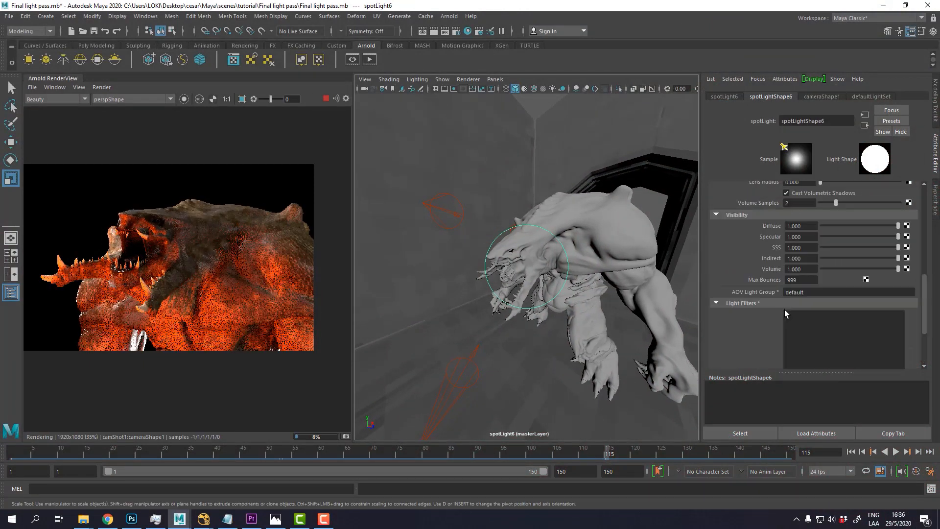
scroll(752, 237, up, 3)
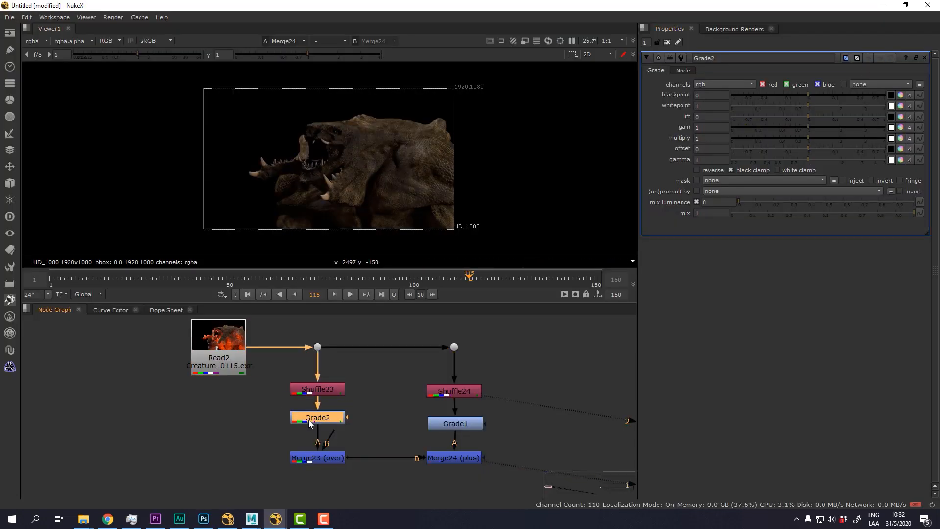
Step: Darken the creature's Grade gain to 0.23, then disable the grade to see the ungraded image
mouse_move(809, 128)
mouse_down()
mouse_move(766, 132)
mouse_move(875, 127)
mouse_up()
click(847, 59)
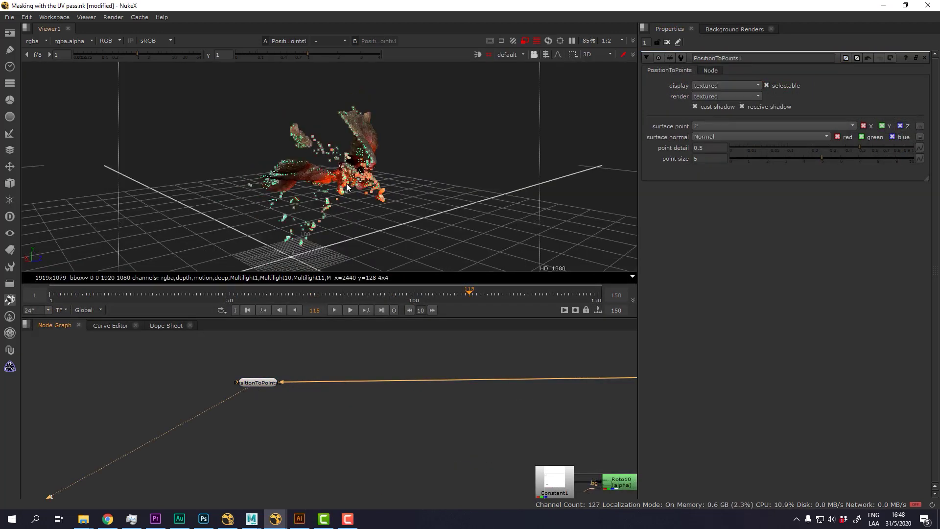
Step: Soften Light1's spotlight cone edge to a penumbra of 15 and bring up its settings
ctrl+drag(346, 187, 280, 169)
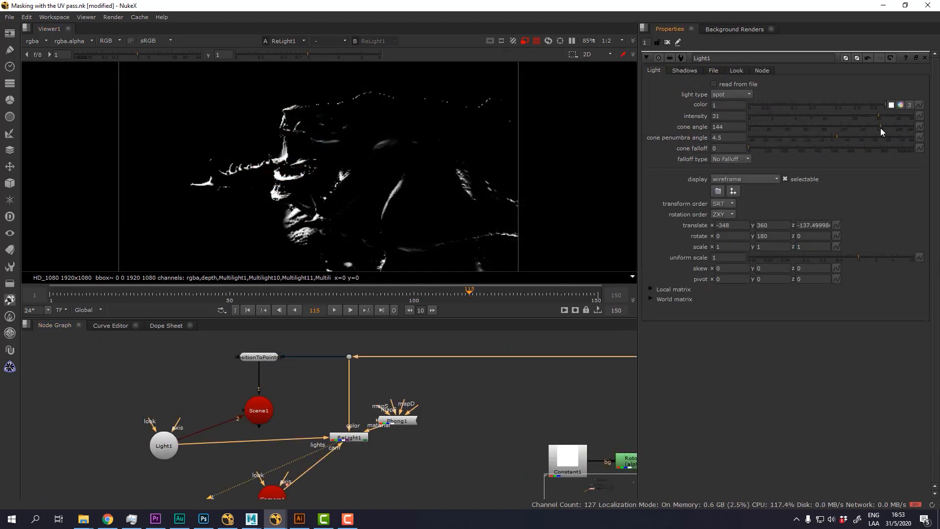
click(852, 137)
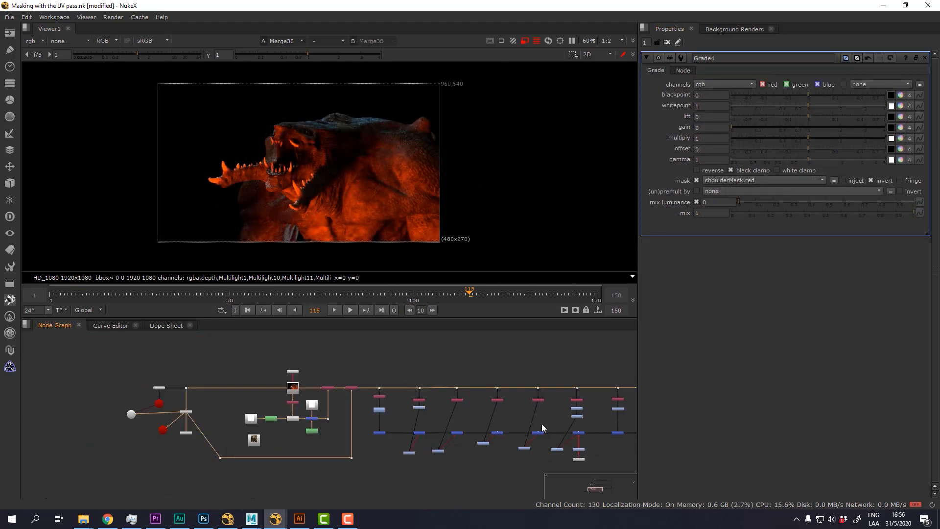
scroll(543, 428, up, 5)
scroll(401, 352, up, 5)
double_click(183, 427)
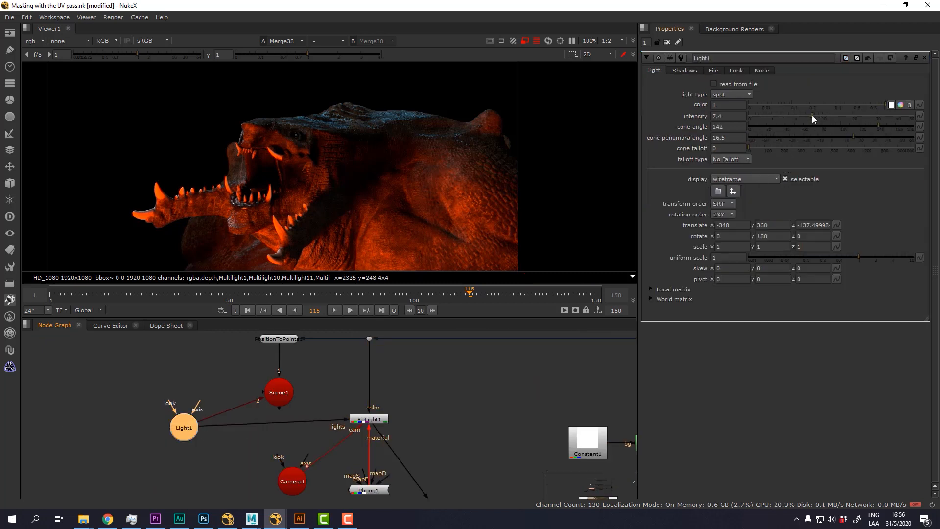